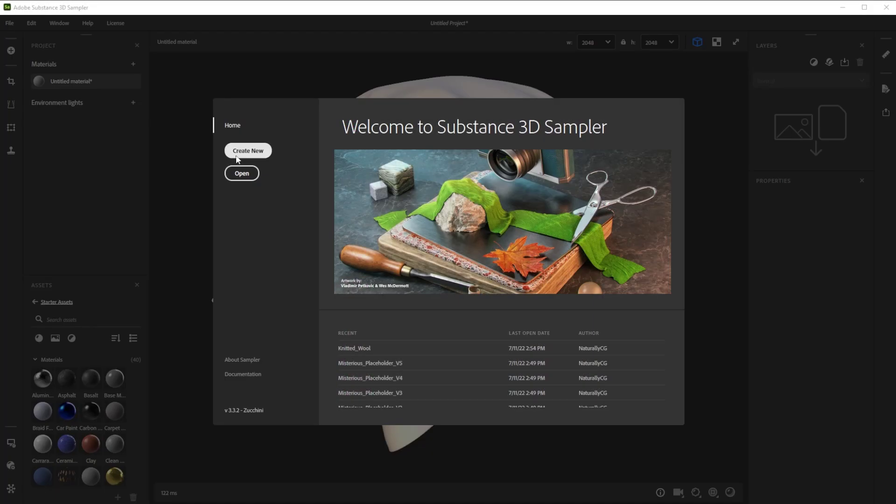
{"action": "left_click", "coordinate": [237, 159]}
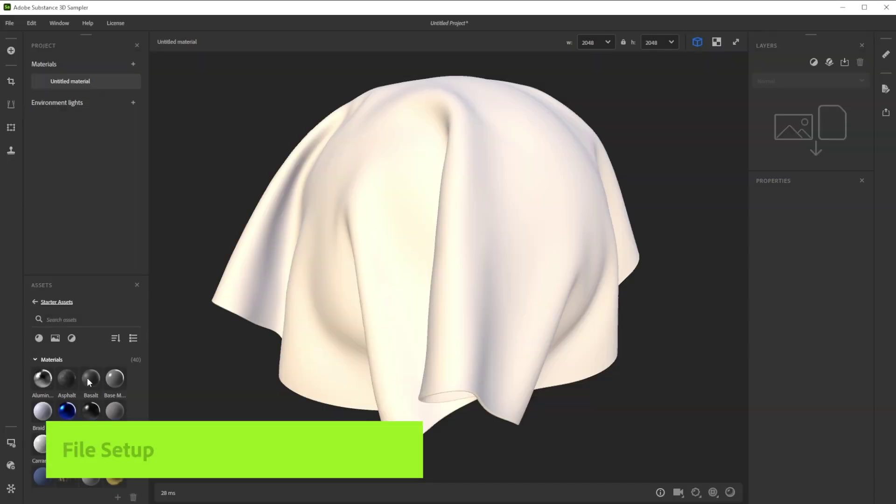
{"action": "left_click", "coordinate": [13, 442]}
{"action": "scroll", "coordinate": [116, 328], "scroll_direction": "down", "scroll_amount": 10}
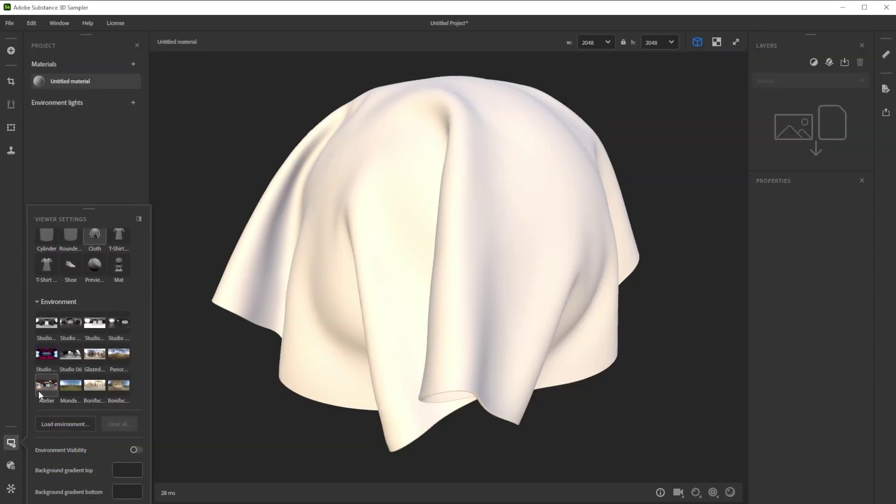
{"action": "left_click", "coordinate": [10, 444]}
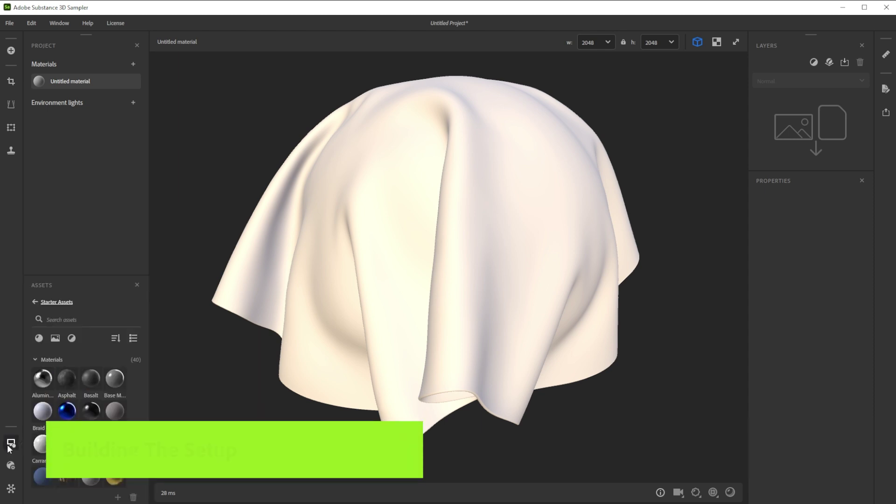
Add a Cloth Weave layer using the Only Weft weave pattern.
{"action": "left_click", "coordinate": [816, 65]}
{"action": "type", "text": "cl"}
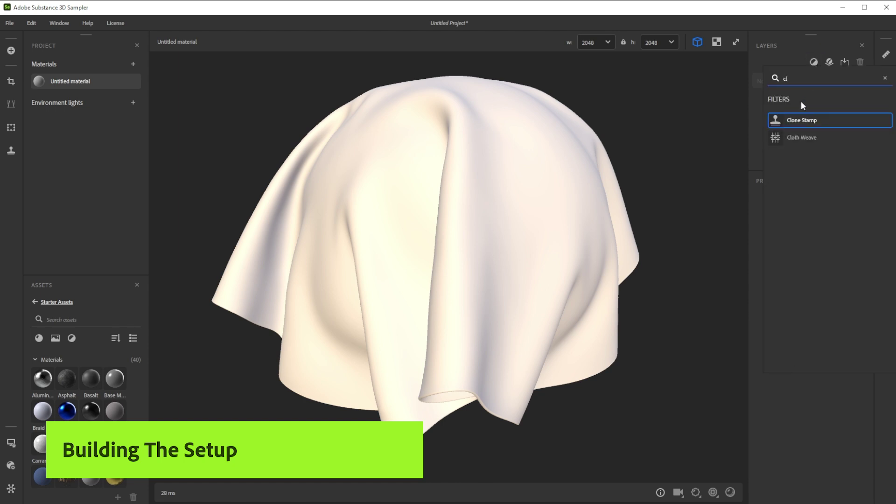
{"action": "left_click", "coordinate": [799, 139]}
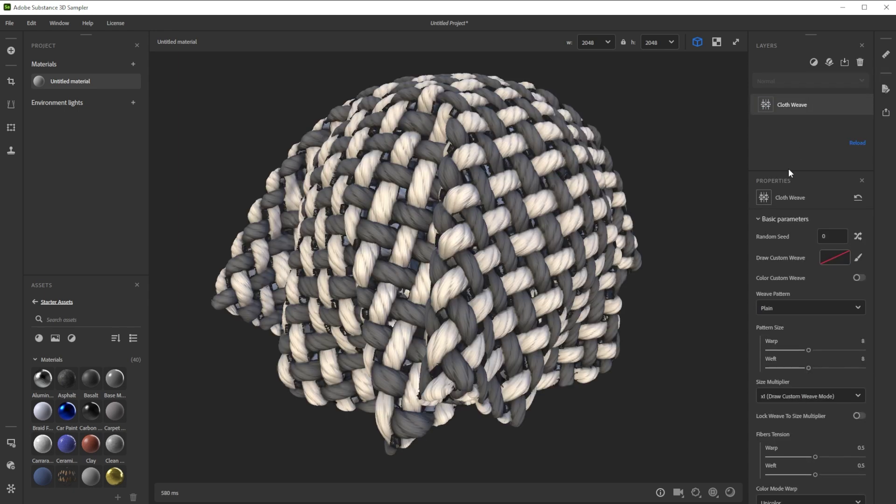
{"action": "left_click", "coordinate": [793, 306]}
{"action": "scroll", "coordinate": [796, 346], "scroll_direction": "down", "scroll_amount": 1}
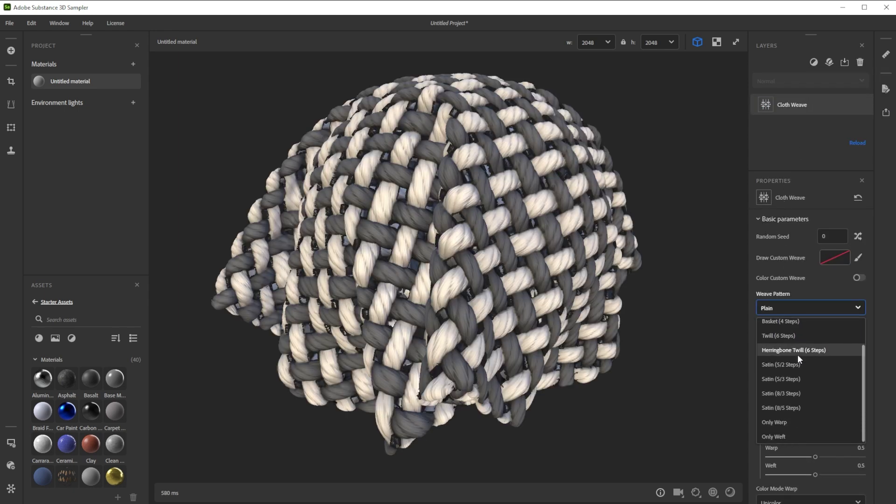
{"action": "left_click", "coordinate": [779, 435]}
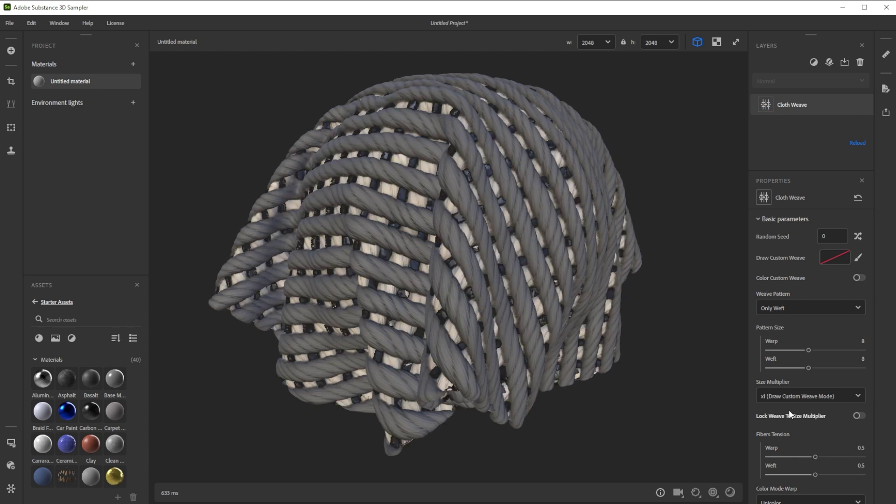
Set the weave size multiplier to x10 and the weft colour mode to None.
{"action": "left_click", "coordinate": [792, 396]}
{"action": "left_click", "coordinate": [783, 340]}
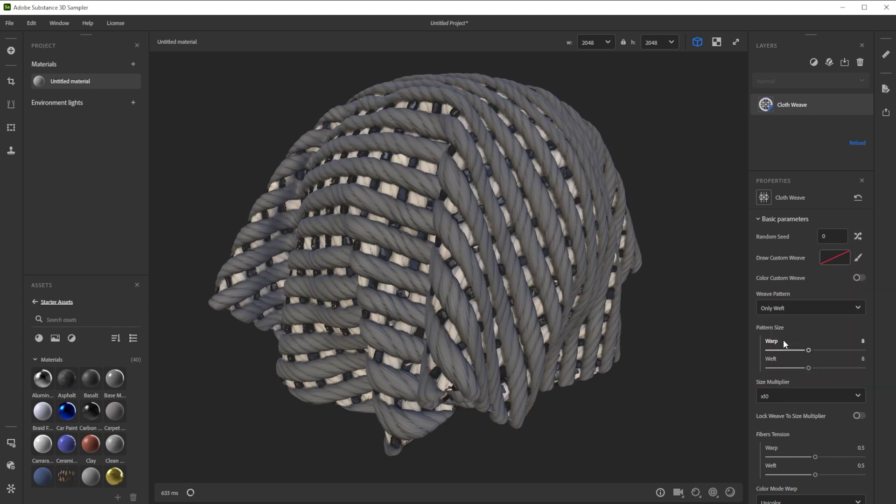
{"action": "scroll", "coordinate": [758, 436], "scroll_direction": "down", "scroll_amount": 5}
{"action": "left_click", "coordinate": [781, 410]}
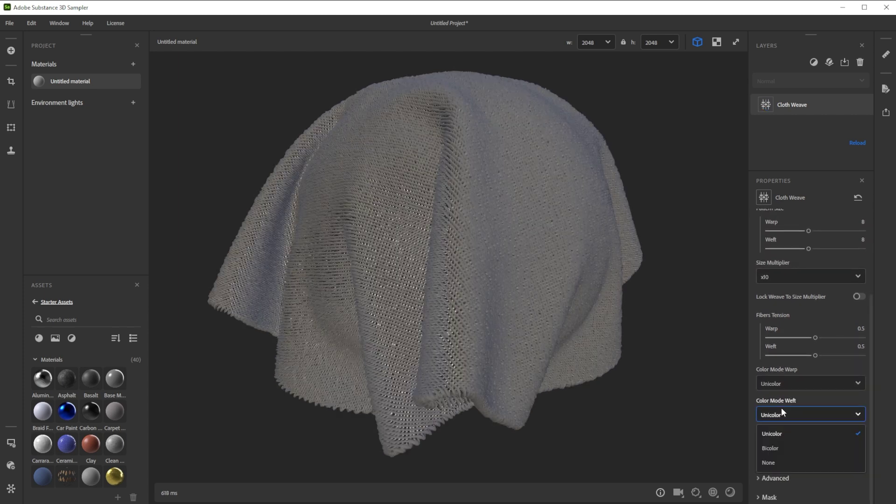
{"action": "left_click", "coordinate": [777, 462]}
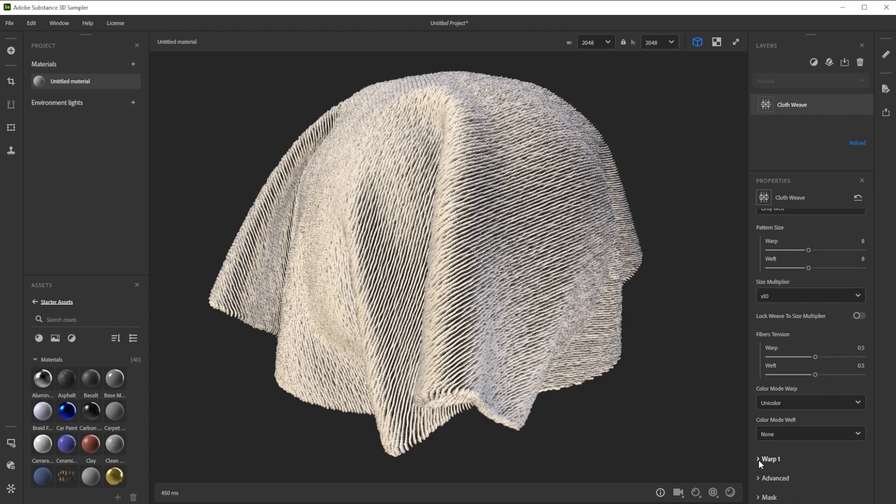
Set Warp 1 width to 0.85, blending to Height Blend, and imperfection intensity to 0.
{"action": "left_click", "coordinate": [759, 459]}
{"action": "scroll", "coordinate": [761, 448], "scroll_direction": "down", "scroll_amount": 8}
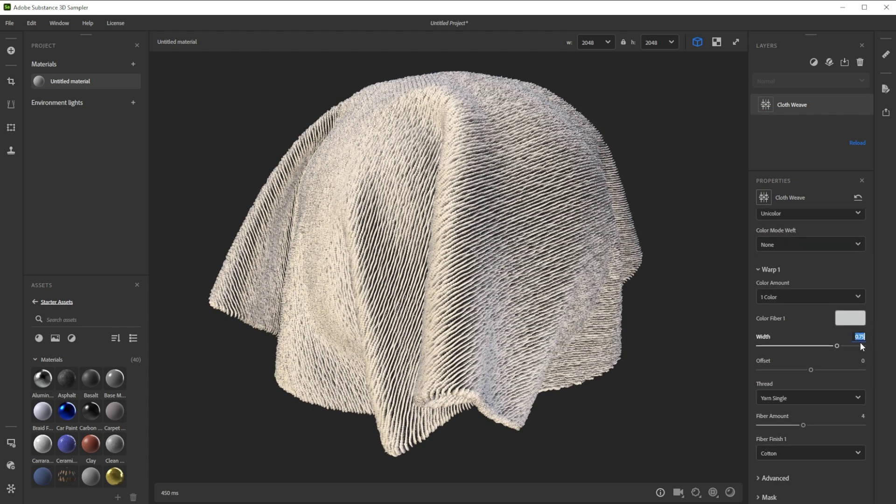
{"action": "type", "text": "5"}
{"action": "key", "text": "Return"}
{"action": "left_click", "coordinate": [774, 476]}
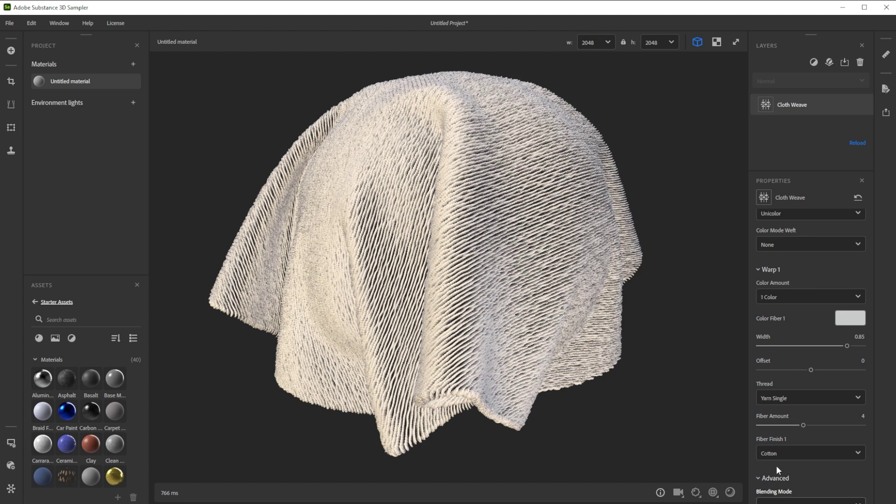
{"action": "scroll", "coordinate": [798, 395], "scroll_direction": "down", "scroll_amount": 5}
{"action": "left_click", "coordinate": [798, 400]}
{"action": "left_click", "coordinate": [793, 433]}
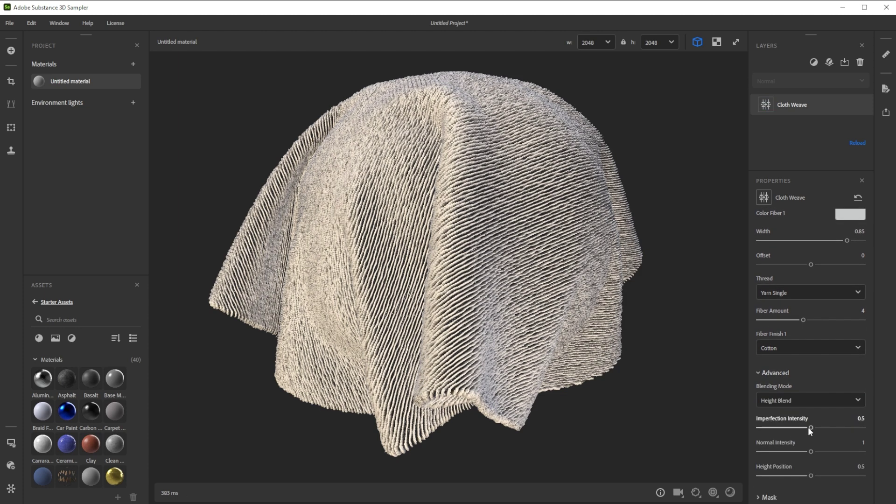
{"action": "left_click_drag", "start_coordinate": [811, 427], "coordinate": [610, 430]}
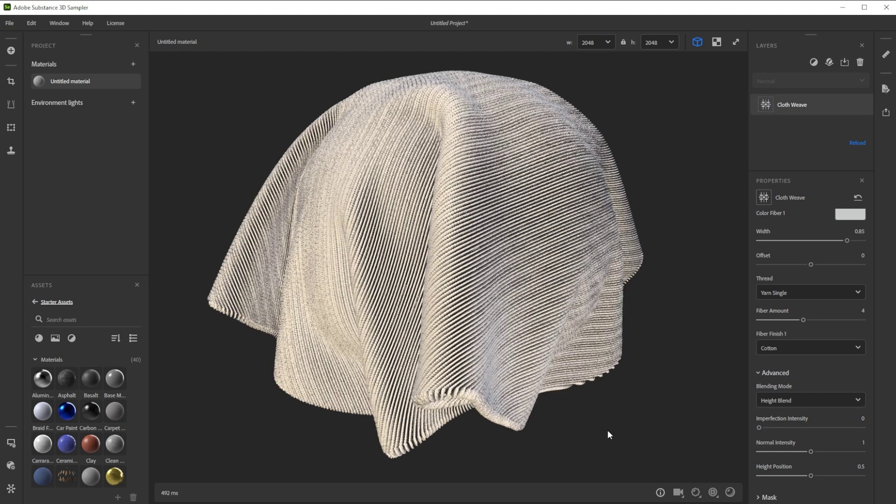
{"action": "left_click", "coordinate": [814, 62]}
Add a Transform layer with Scale X -1 and horizontal position offset 0.082.
{"action": "type", "text": "tr"}
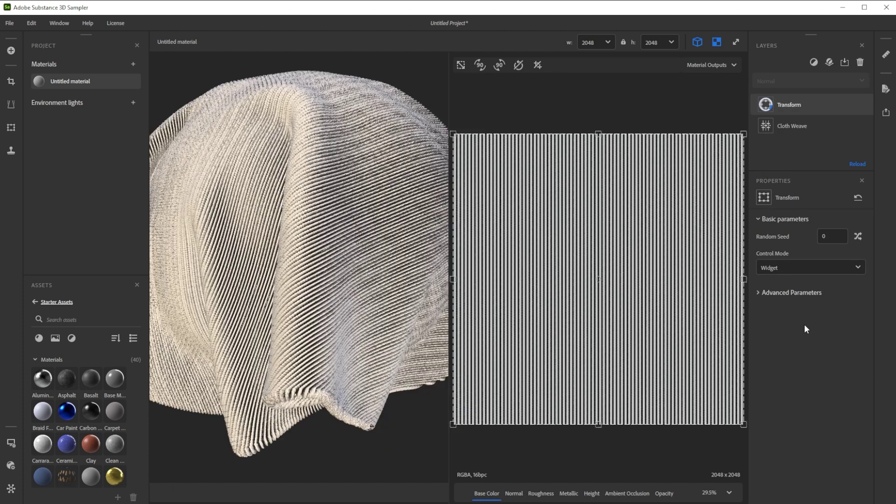
{"action": "left_click", "coordinate": [759, 293]}
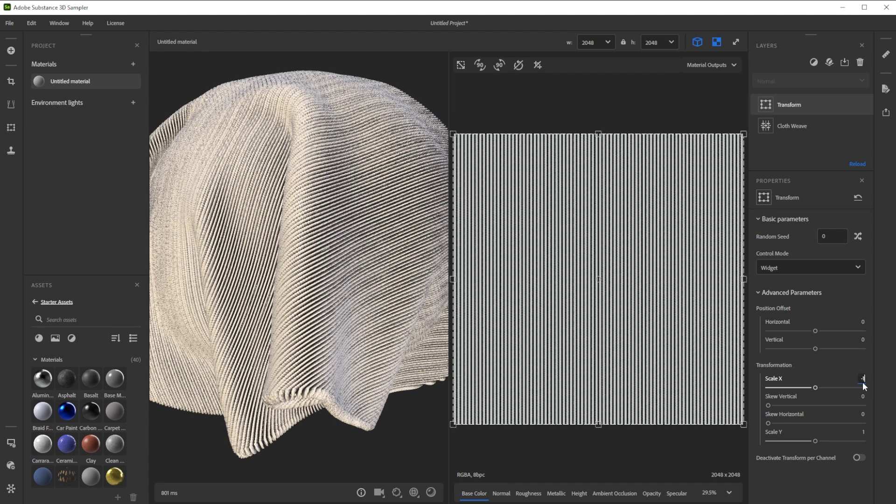
{"action": "type", "text": "1"}
{"action": "key", "text": "Return"}
{"action": "left_click", "coordinate": [861, 322]}
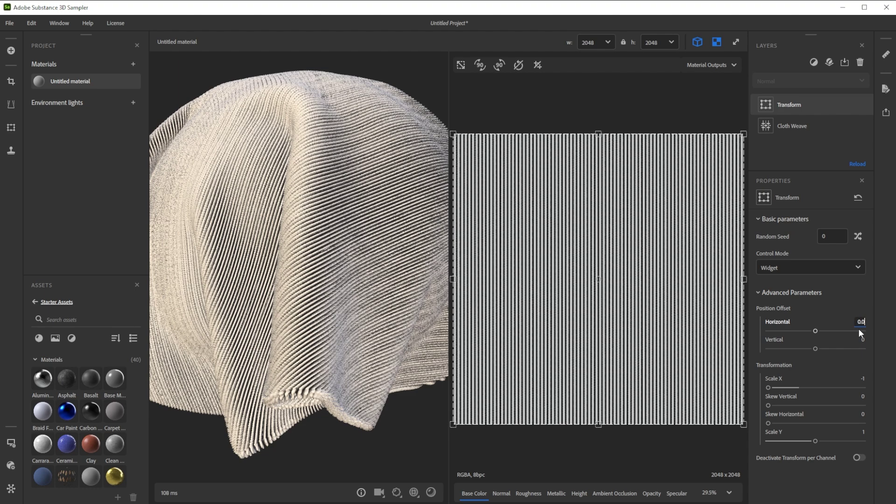
{"action": "key", "text": "Return"}
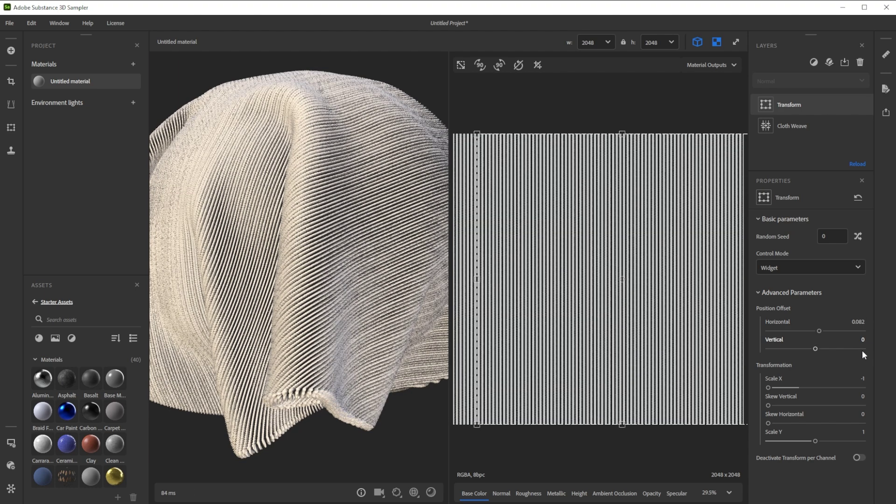
Add a second Cloth Weave layer with Only Weft pattern and x10 size multiplier.
{"action": "type", "text": "lo"}
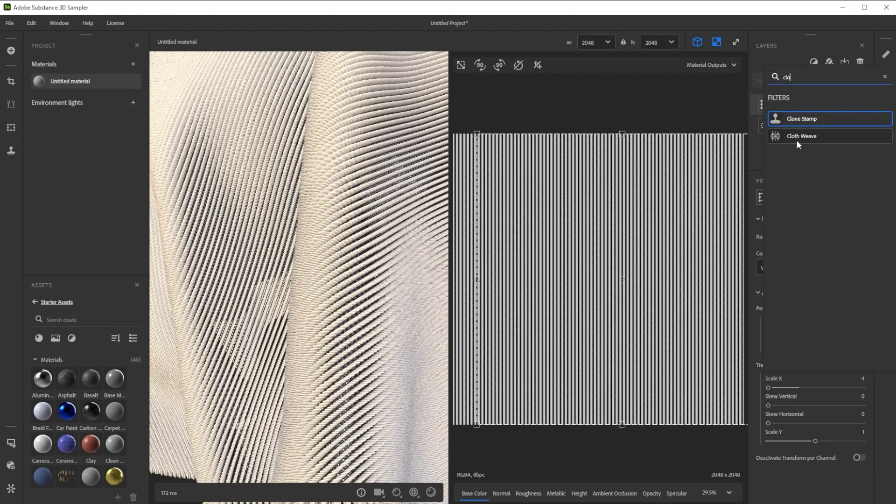
{"action": "left_click", "coordinate": [797, 140]}
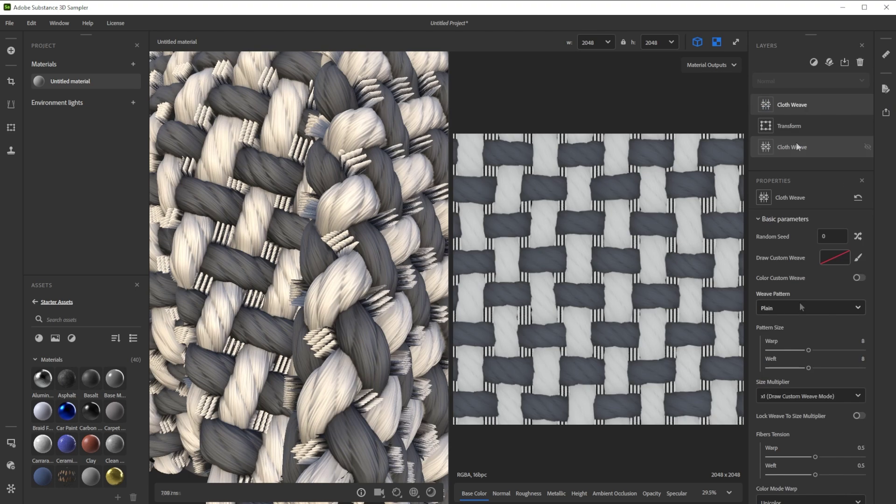
{"action": "left_click", "coordinate": [800, 307]}
{"action": "left_click", "coordinate": [784, 405]}
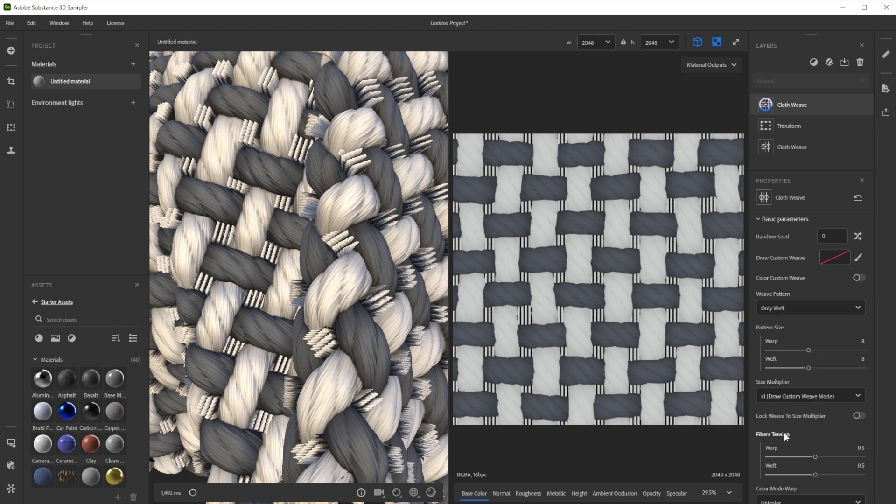
{"action": "left_click", "coordinate": [786, 397]}
{"action": "left_click", "coordinate": [782, 341]}
Set the weft colour mode to None and the Warp 1 width to 0.85.
{"action": "scroll", "coordinate": [753, 402], "scroll_direction": "down", "scroll_amount": 3}
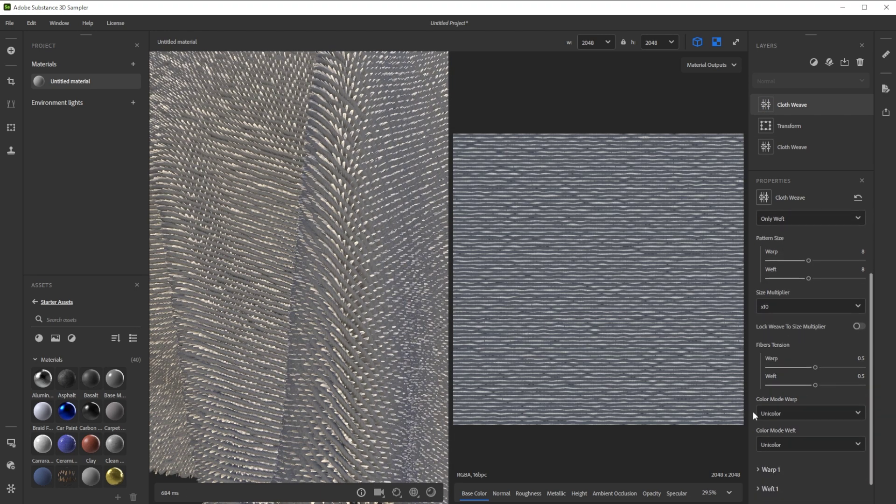
{"action": "left_click", "coordinate": [775, 419]}
{"action": "left_click", "coordinate": [783, 467]}
{"action": "left_click", "coordinate": [758, 457]}
{"action": "scroll", "coordinate": [758, 456], "scroll_direction": "down", "scroll_amount": 5}
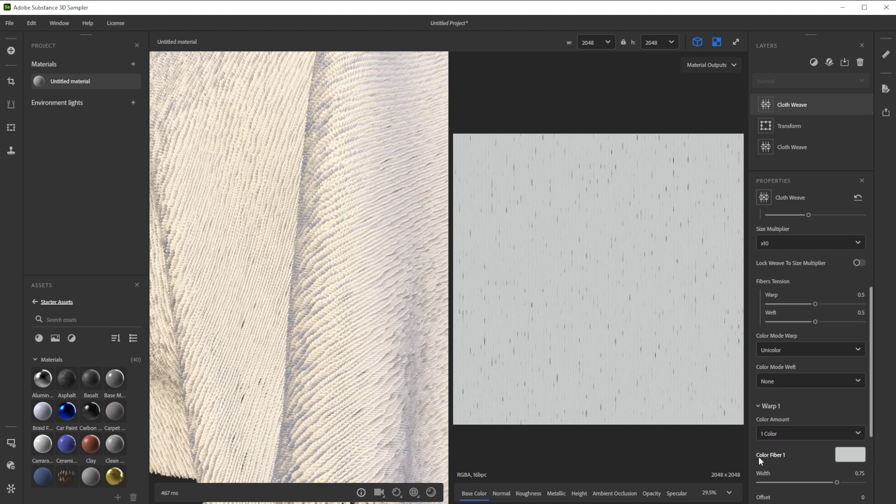
{"action": "type", "text": "0.85"}
{"action": "key", "text": "Return"}
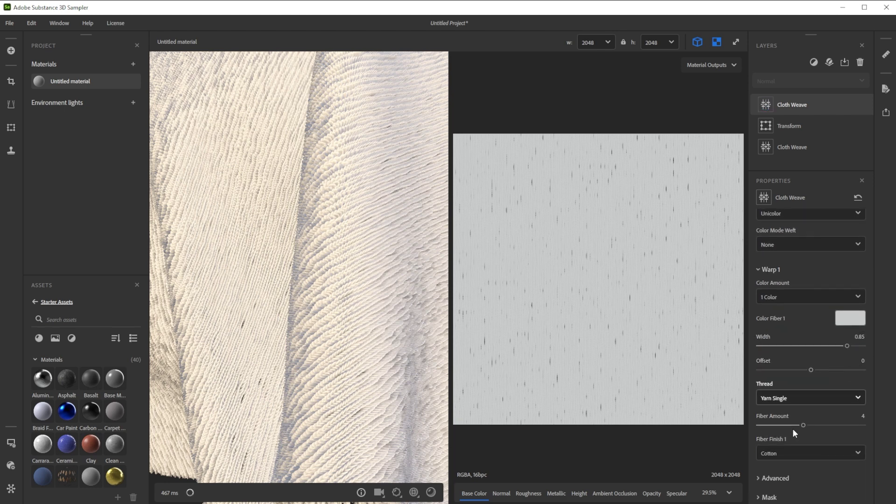
Use Height Blend blending, keep width at 0.85 and imperfection intensity at 0.
{"action": "left_click", "coordinate": [770, 477]}
{"action": "scroll", "coordinate": [774, 462], "scroll_direction": "down", "scroll_amount": 3}
{"action": "left_click", "coordinate": [793, 400]}
{"action": "left_click", "coordinate": [797, 429]}
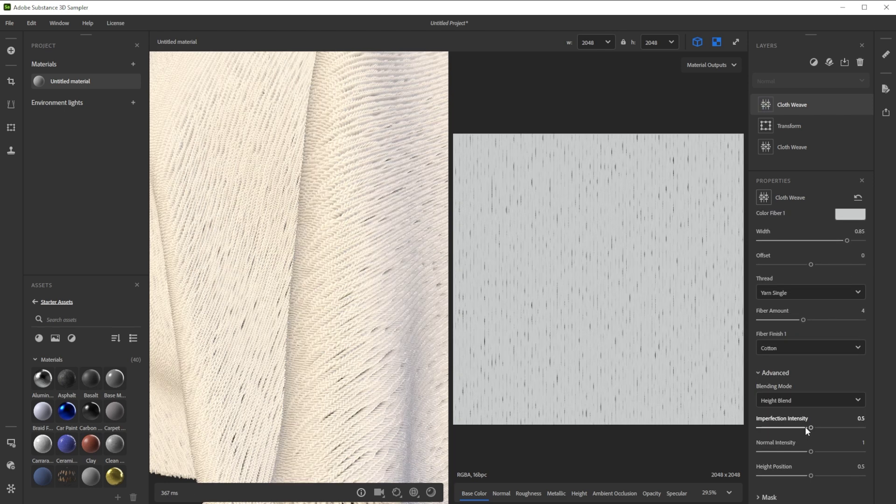
{"action": "left_click_drag", "start_coordinate": [805, 427], "coordinate": [673, 424]}
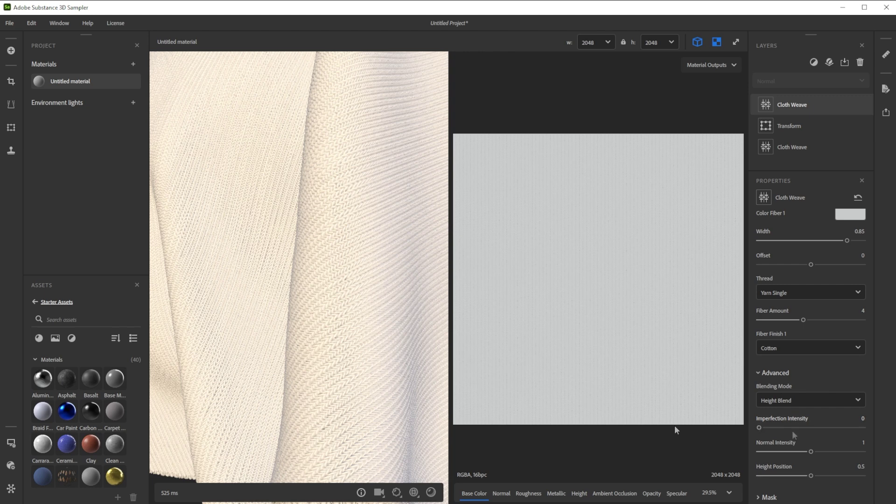
{"action": "mouse_move", "coordinate": [847, 240]}
{"action": "left_mouse_down"}
{"action": "mouse_move", "coordinate": [833, 241]}
{"action": "mouse_move", "coordinate": [850, 241]}
{"action": "left_mouse_up"}
{"action": "left_click_drag", "start_coordinate": [763, 429], "coordinate": [846, 413]}
{"action": "key", "text": "ctrl+z"}
Switch the thread to Yarn 3-Fold and rename the material to Knitted_Wool.
{"action": "left_click", "coordinate": [810, 293]}
{"action": "left_click", "coordinate": [803, 341]}
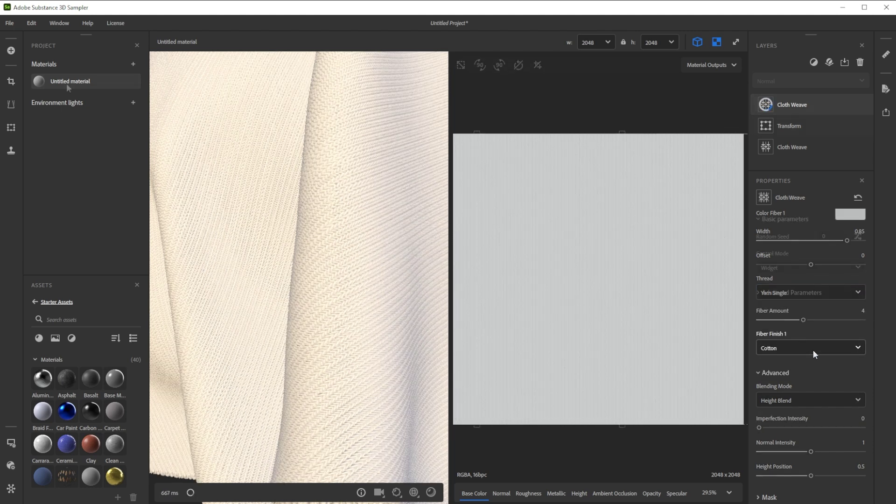
{"action": "left_click", "coordinate": [83, 142]}
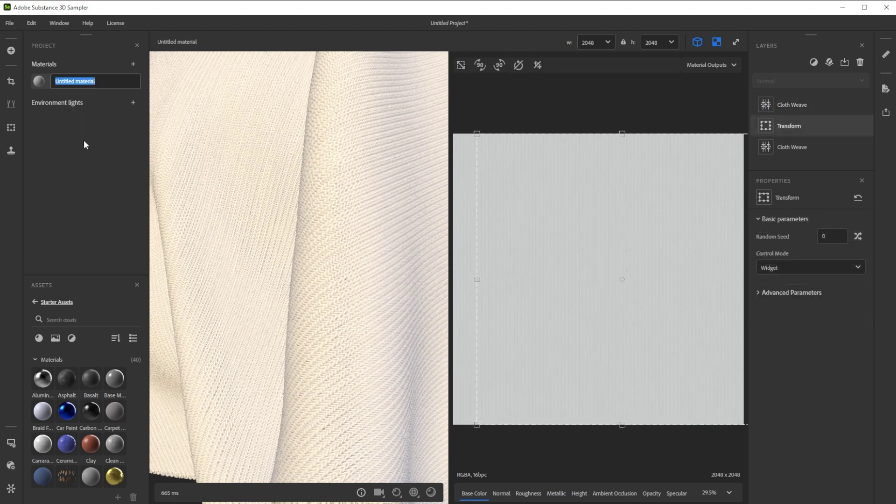
{"action": "type", "text": "Knitted_Wool"}
{"action": "key", "text": "Return"}
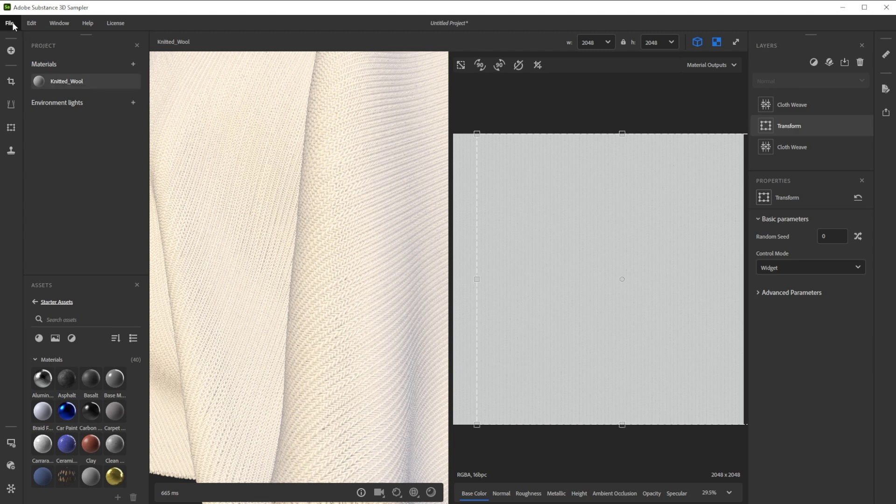
Save the project as Knitted_Wool on the Desktop.
{"action": "left_click", "coordinate": [11, 22]}
{"action": "left_click", "coordinate": [37, 121]}
{"action": "left_click", "coordinate": [111, 85]}
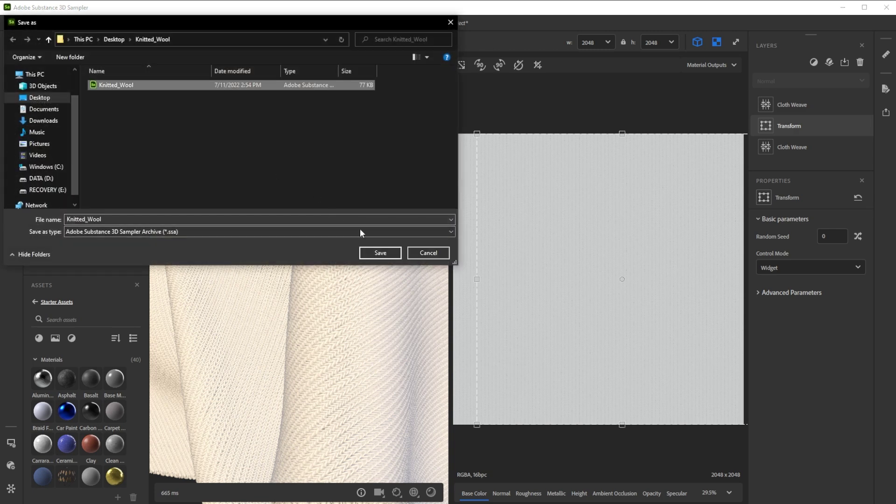
{"action": "left_click", "coordinate": [373, 252]}
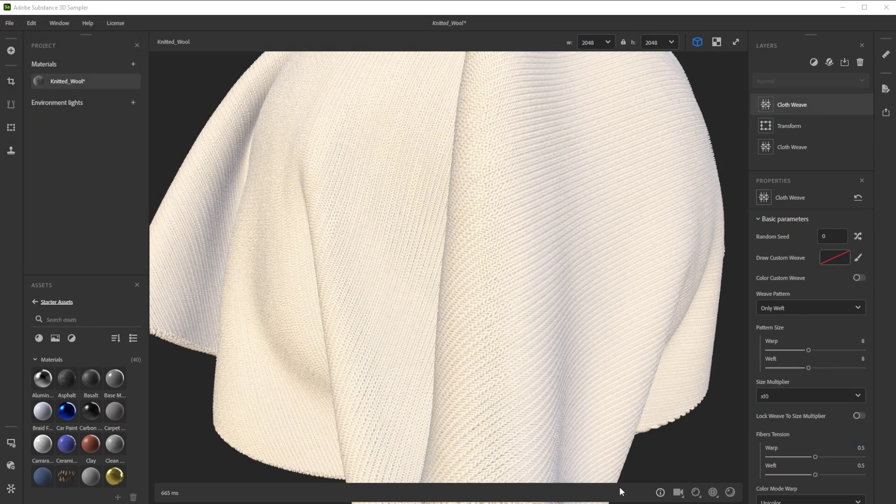
Lower the preview's displacement height scale from 0.05 to 0.025.
{"action": "left_click", "coordinate": [696, 492]}
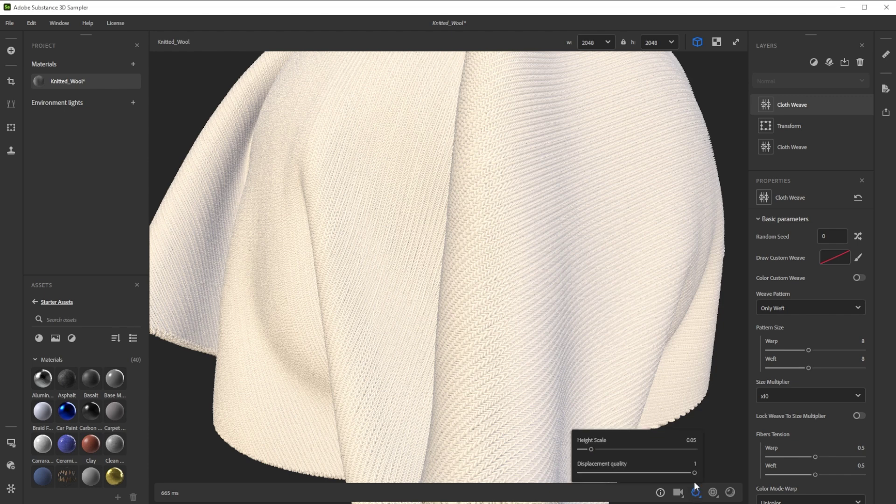
{"action": "left_click", "coordinate": [691, 441]}
{"action": "key", "text": "Return"}
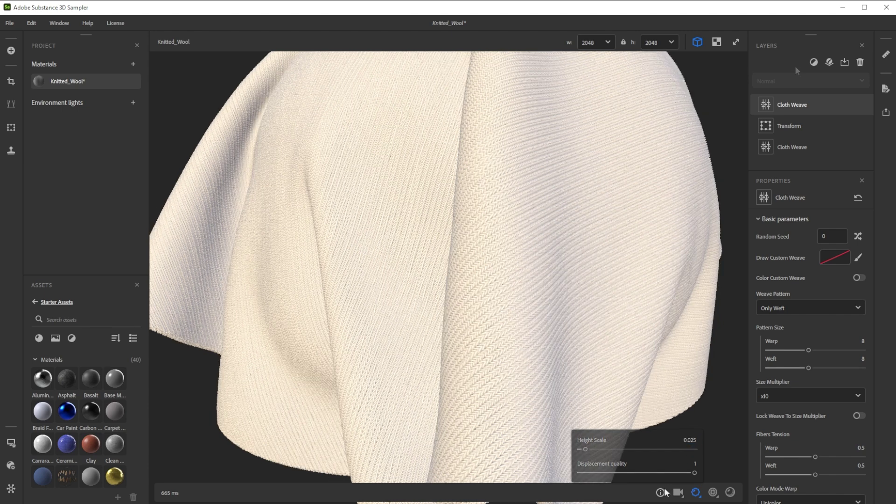
Add a Warp filter layer and set its type to plain Warp.
{"action": "left_click", "coordinate": [813, 62]}
{"action": "type", "text": "wa"}
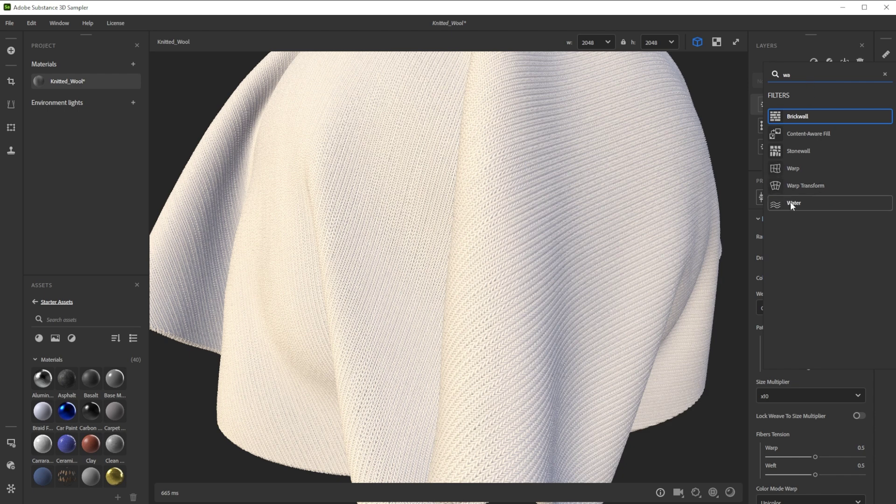
{"action": "left_click", "coordinate": [803, 168]}
{"action": "left_click", "coordinate": [787, 299]}
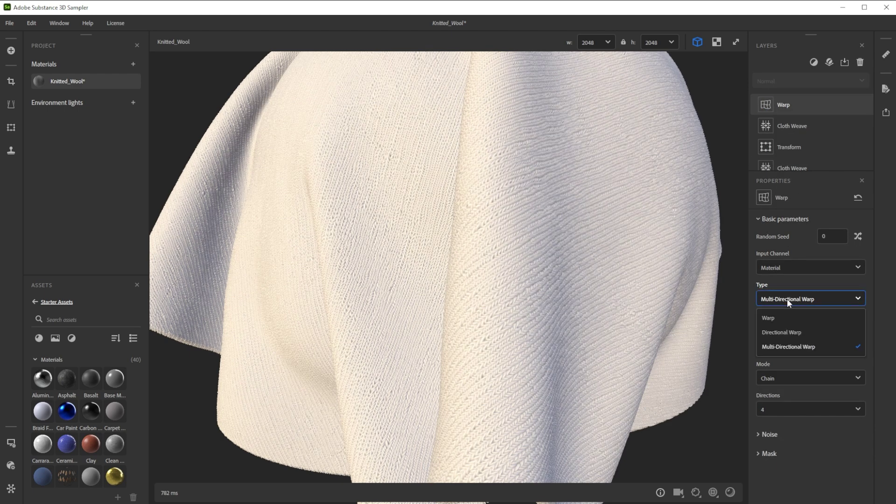
{"action": "left_click", "coordinate": [784, 316]}
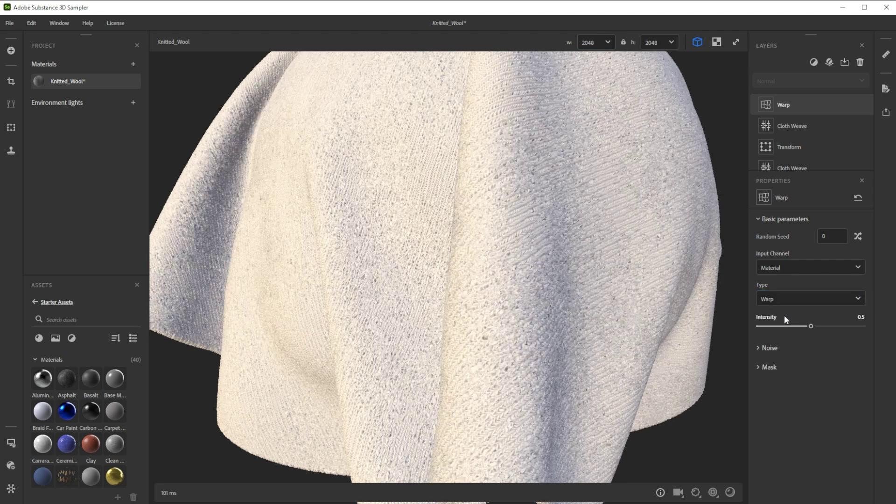
Drive the warp with BnW noise at an intensity of 0.01.
{"action": "left_click", "coordinate": [759, 348]}
{"action": "left_click", "coordinate": [787, 378]}
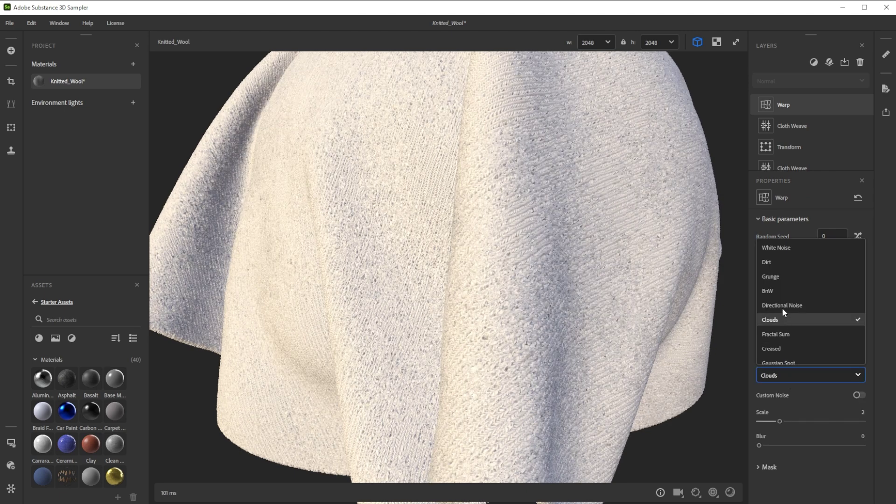
{"action": "left_click", "coordinate": [782, 291]}
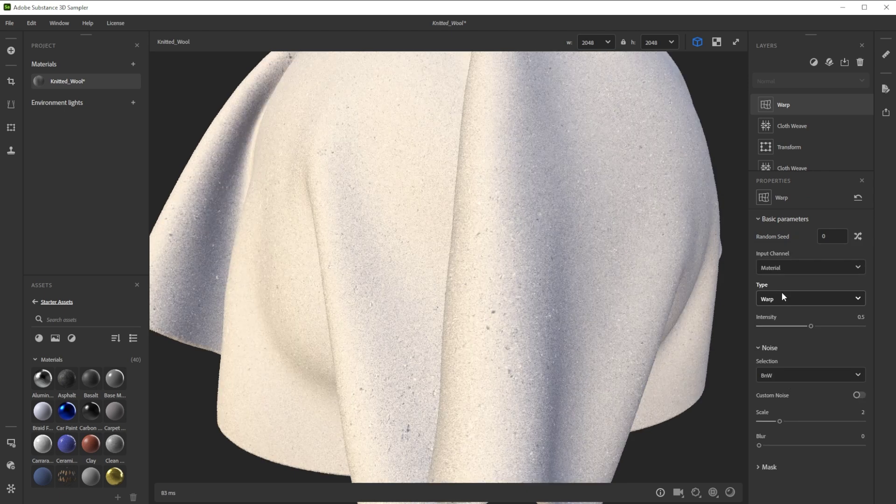
{"action": "left_click", "coordinate": [861, 318]}
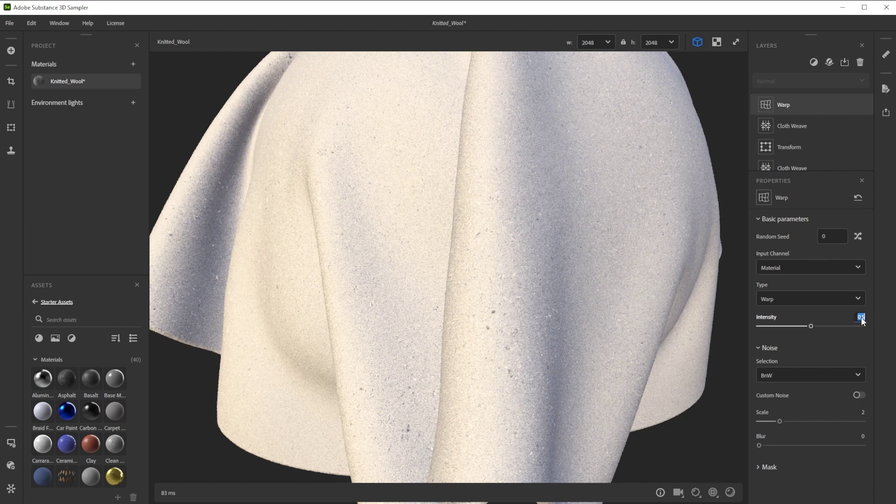
{"action": "type", "text": "0.01"}
{"action": "key", "text": "Return"}
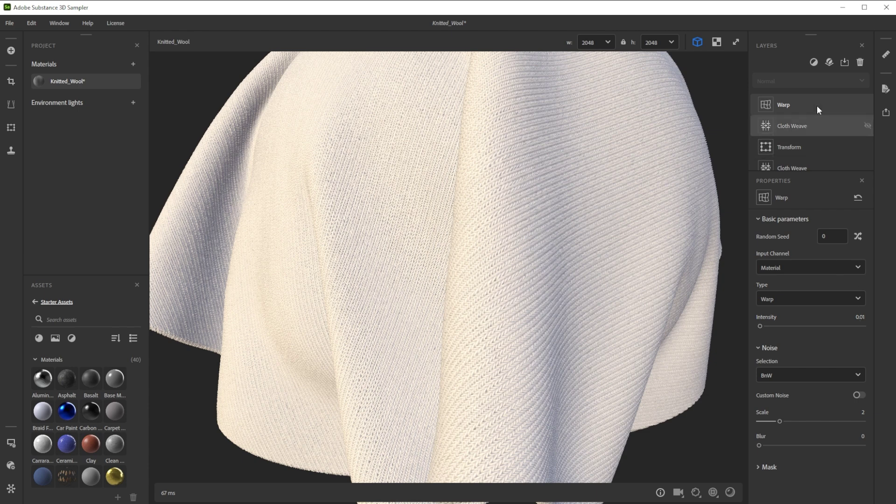
Add a Color Variation layer with advanced segmentation, Ambient Occlusion mask and 0.3 blur.
{"action": "left_click", "coordinate": [814, 62]}
{"action": "type", "text": "colo"}
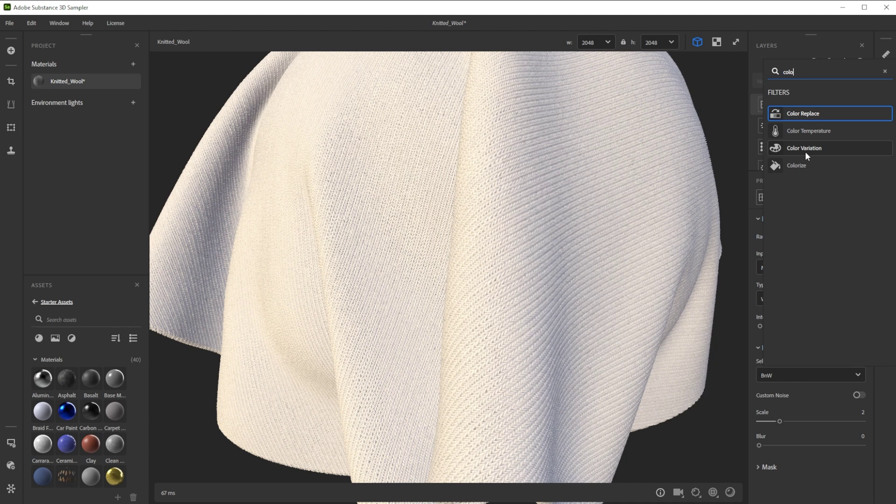
{"action": "left_click", "coordinate": [805, 150]}
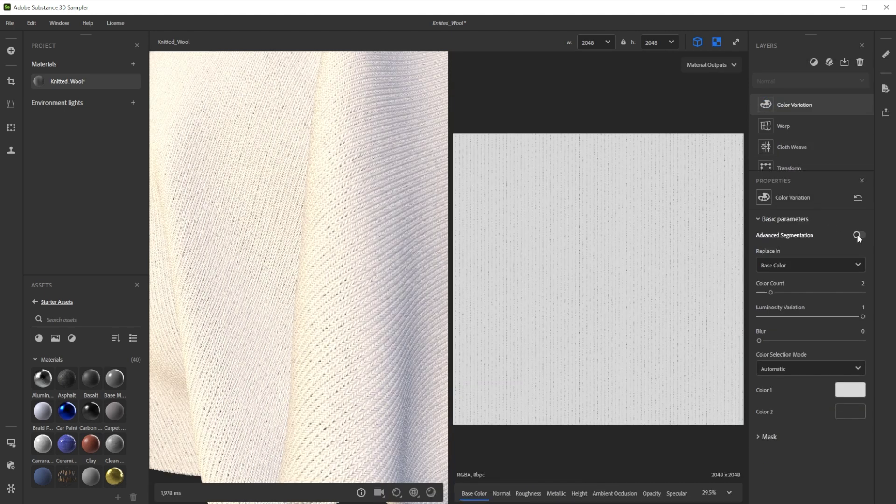
{"action": "left_click", "coordinate": [858, 235]}
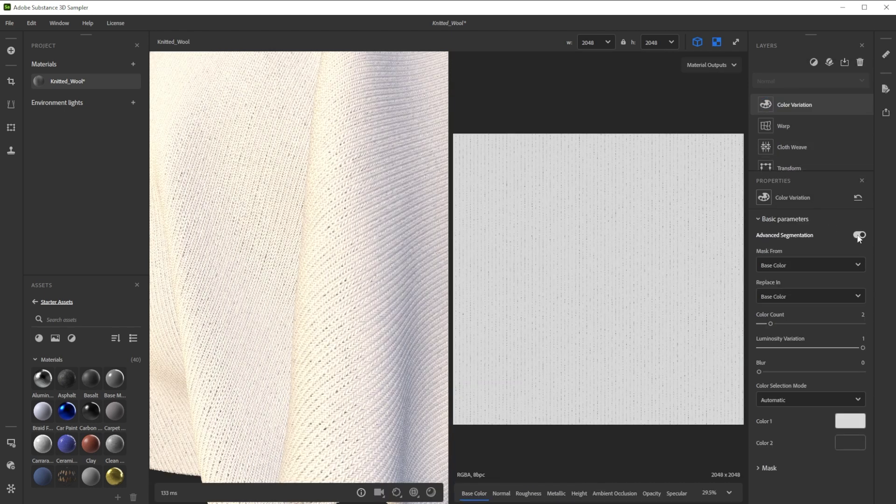
{"action": "left_click", "coordinate": [830, 265]}
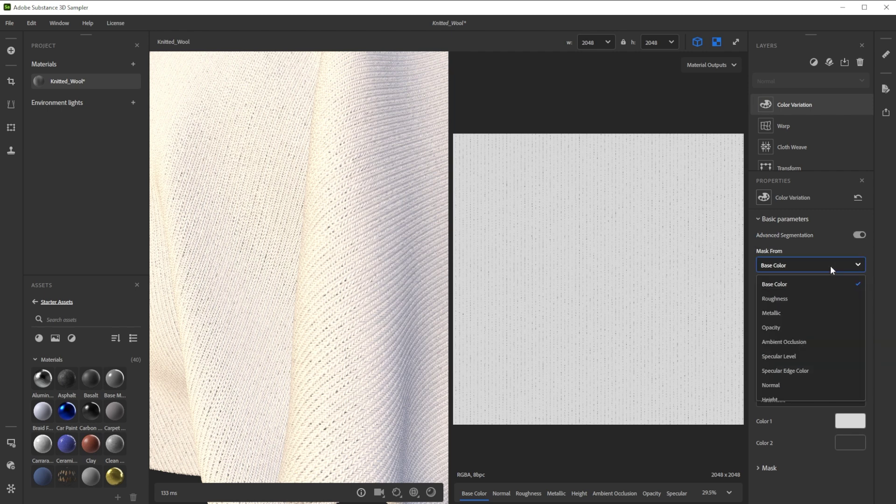
{"action": "left_click", "coordinate": [811, 341]}
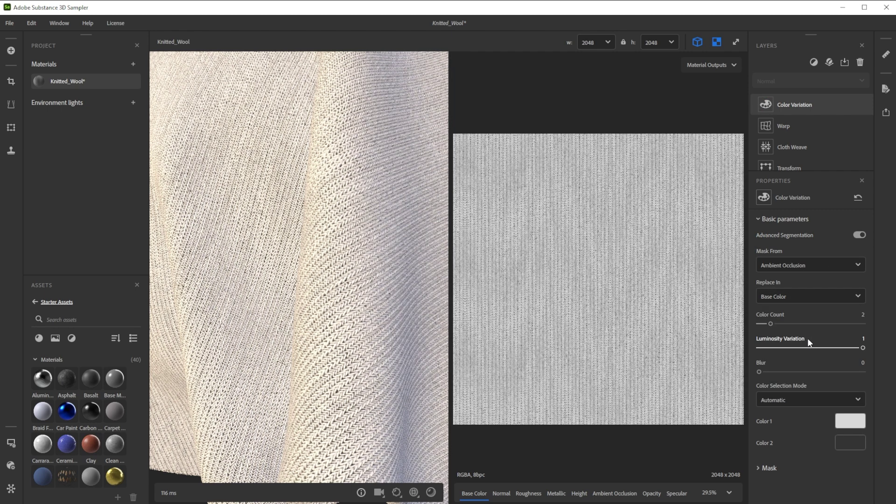
{"action": "type", "text": "0.3"}
{"action": "key", "text": "Return"}
Set the variation colours to light purple #a48ccc and darker purple #97519e.
{"action": "left_click", "coordinate": [850, 421]}
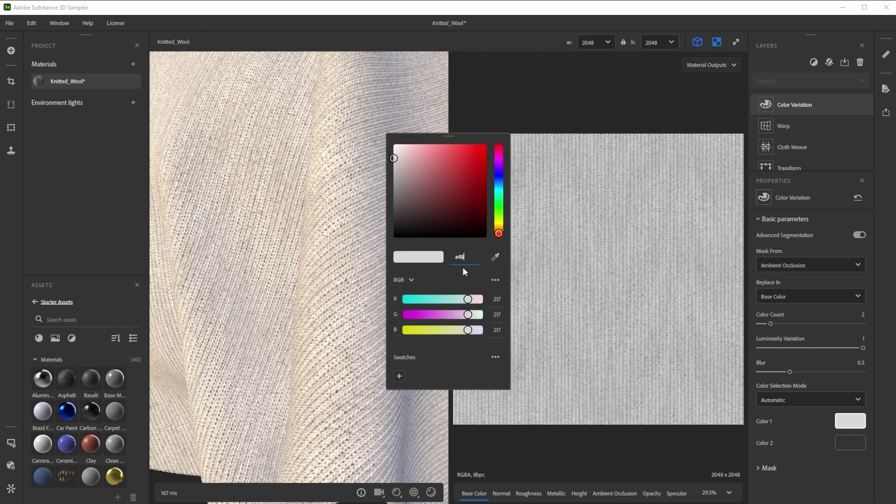
{"action": "type", "text": "a48ccc"}
{"action": "key", "text": "Return"}
{"action": "left_click", "coordinate": [849, 444]}
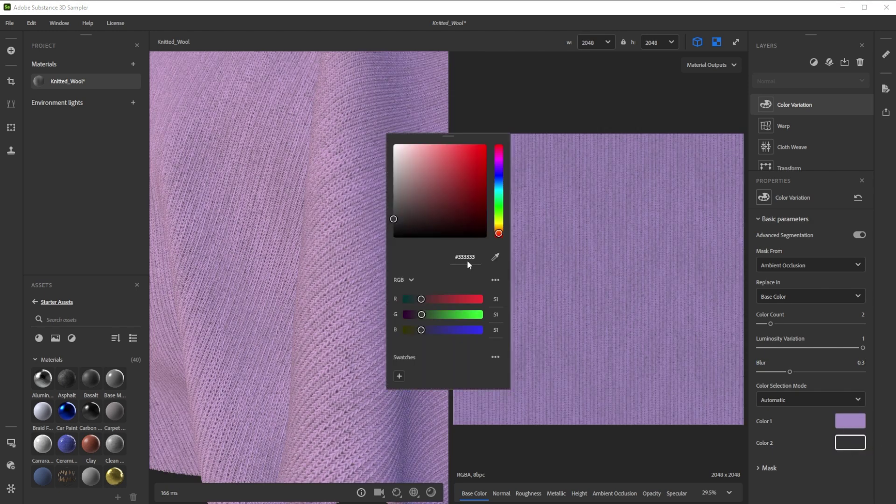
{"action": "type", "text": "97519e"}
{"action": "key", "text": "Return"}
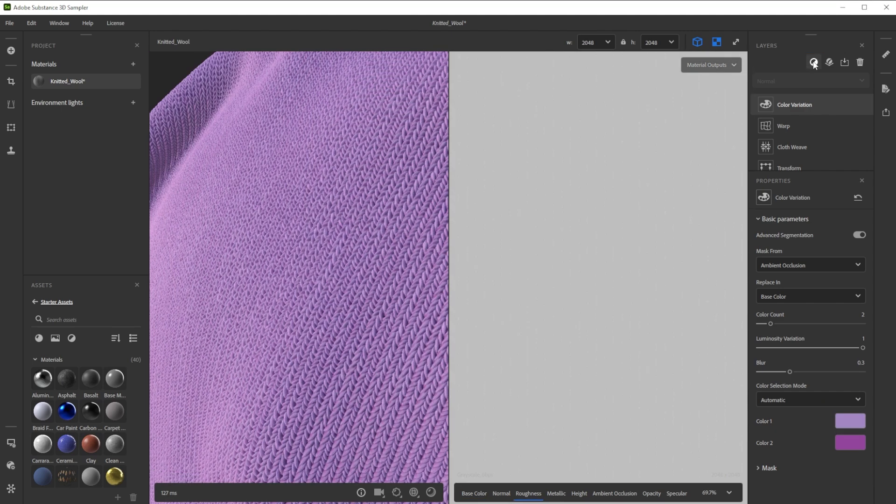
Add a Channel Switch layer using Height as the input channel.
{"action": "left_click", "coordinate": [814, 62]}
{"action": "type", "text": "c"}
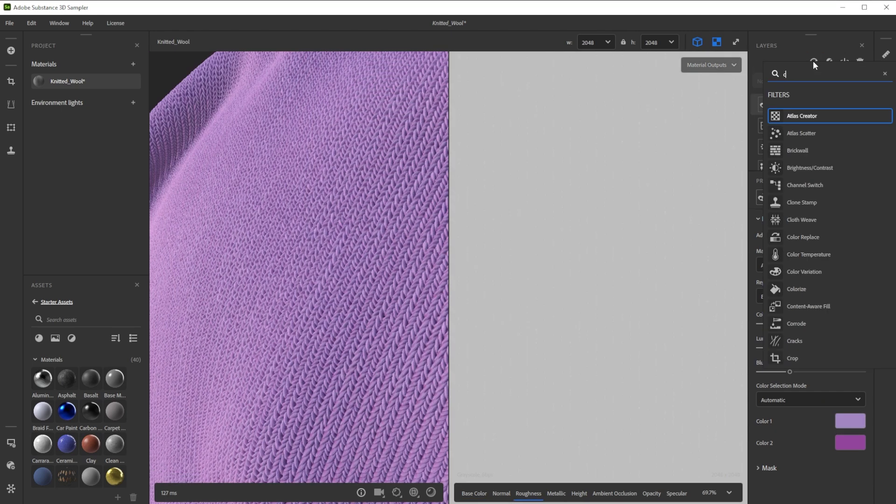
{"action": "type", "text": "h"}
{"action": "left_click", "coordinate": [801, 115]}
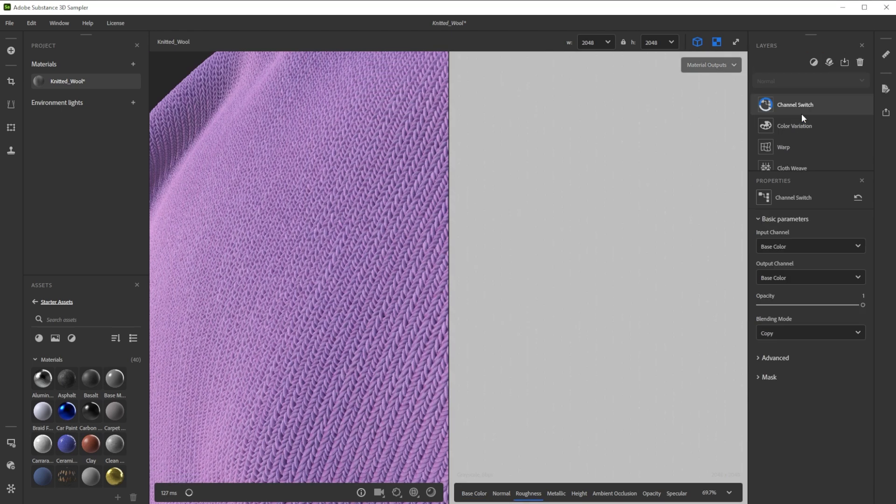
{"action": "left_click", "coordinate": [792, 245]}
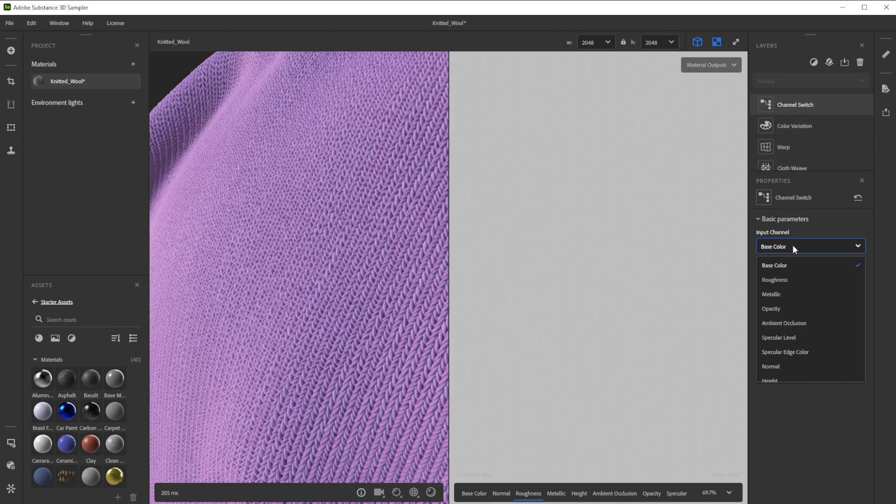
{"action": "left_click", "coordinate": [777, 381]}
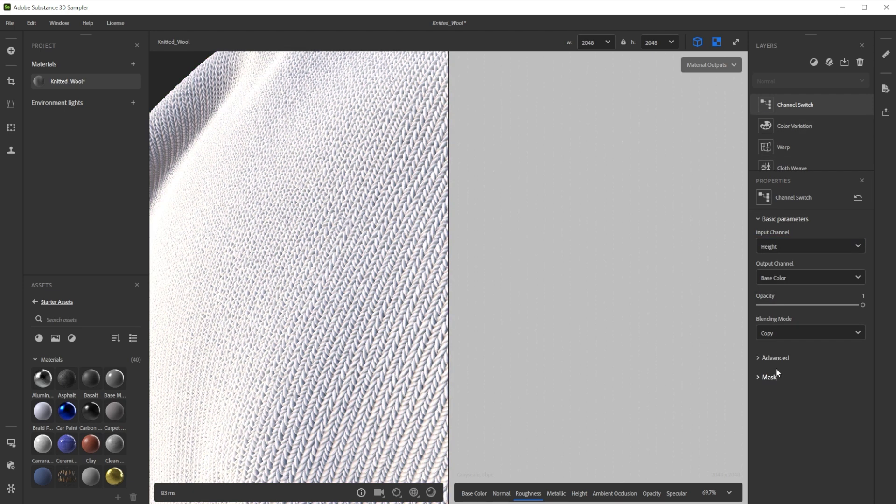
Output to Roughness with Substract blending at 0.15 opacity.
{"action": "left_click", "coordinate": [796, 283]}
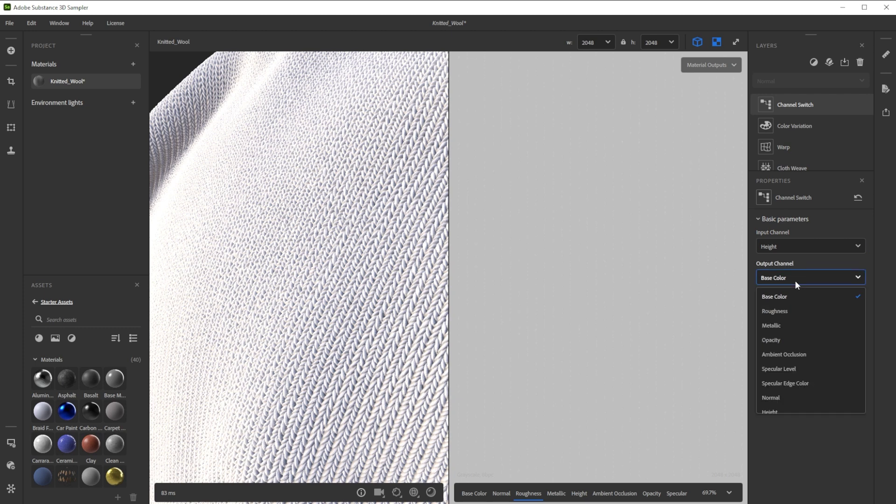
{"action": "left_click", "coordinate": [794, 311]}
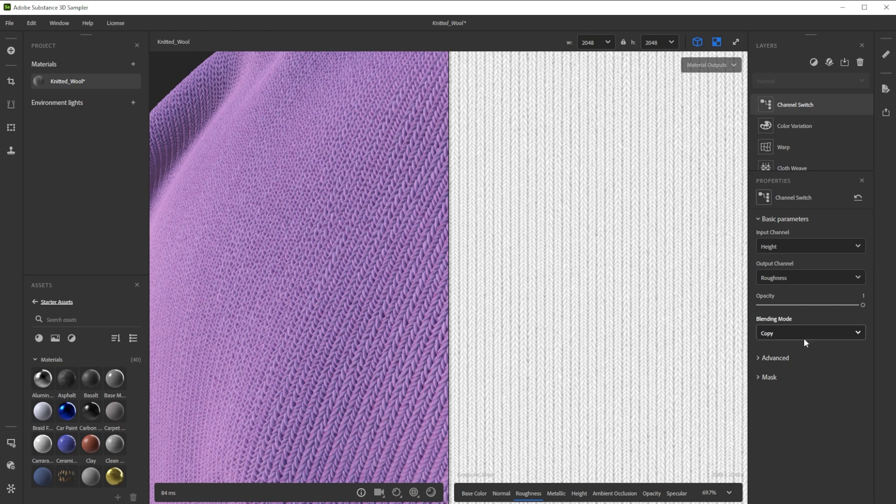
{"action": "left_click", "coordinate": [802, 332]}
{"action": "left_click", "coordinate": [784, 379]}
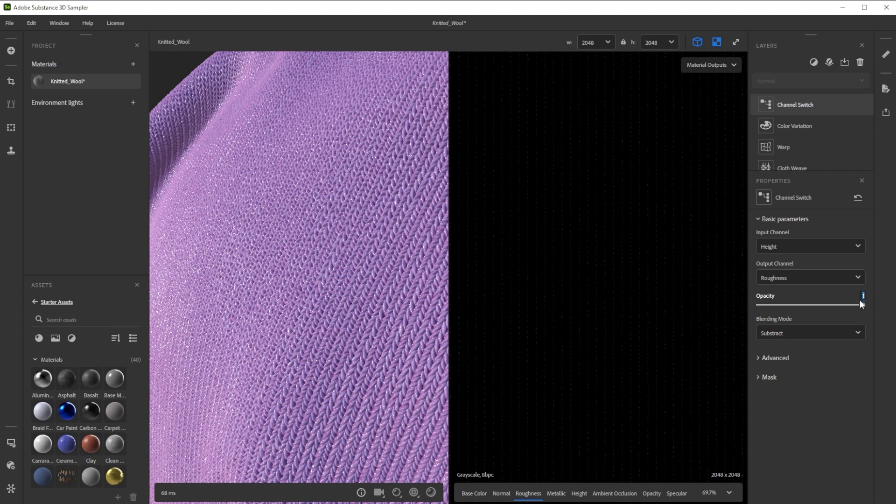
{"action": "key", "text": "Return"}
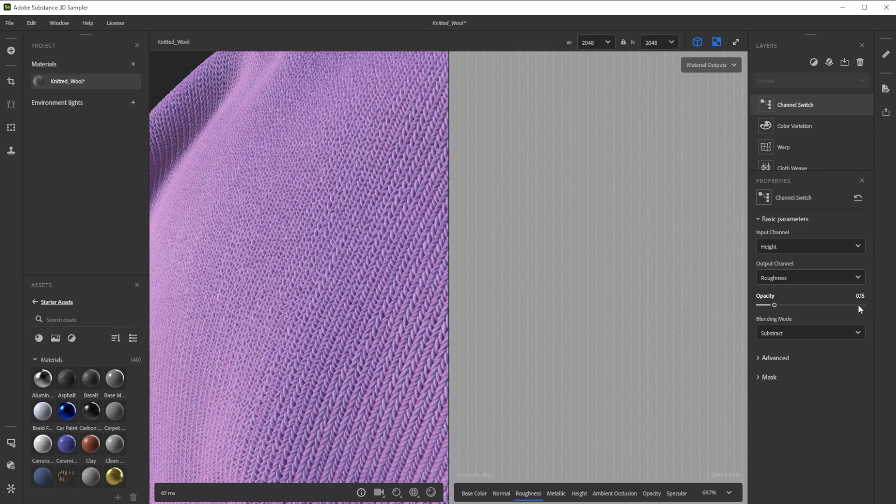
{"action": "right_click_drag", "start_coordinate": [265, 208], "coordinate": [241, 198], "text": "shift"}
Try Bonifacio environments, then light the cloth with Atelier and rotate the lighting.
{"action": "left_click", "coordinate": [11, 442]}
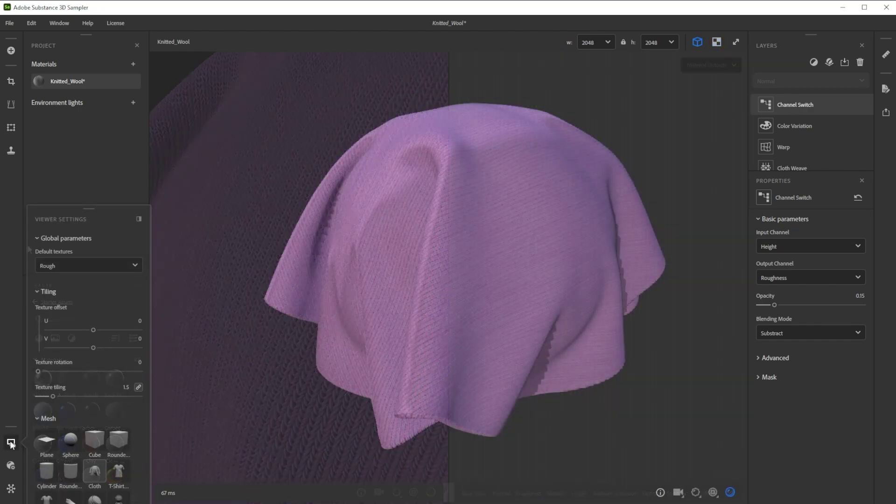
{"action": "scroll", "coordinate": [99, 394], "scroll_direction": "down", "scroll_amount": 10}
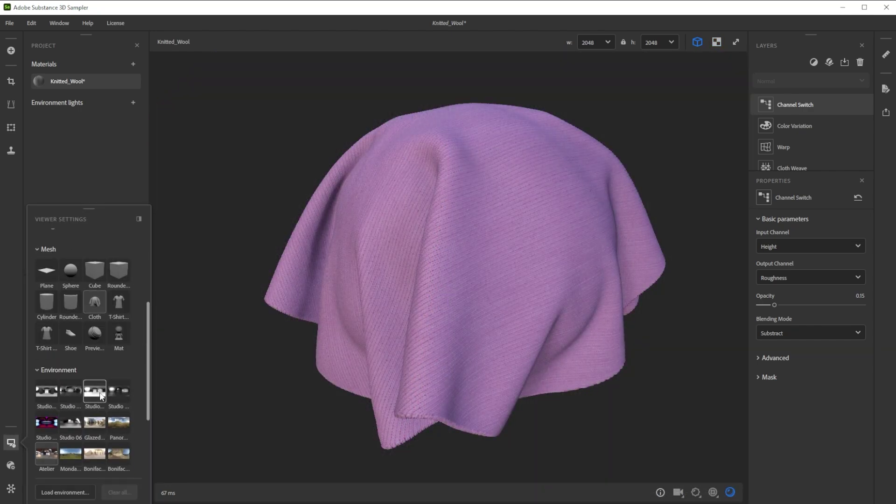
{"action": "left_click", "coordinate": [98, 367]}
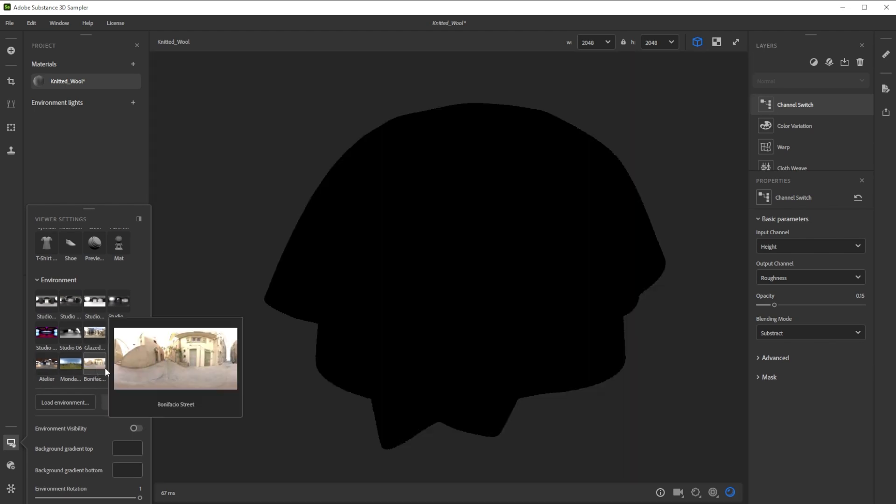
{"action": "left_click", "coordinate": [122, 365]}
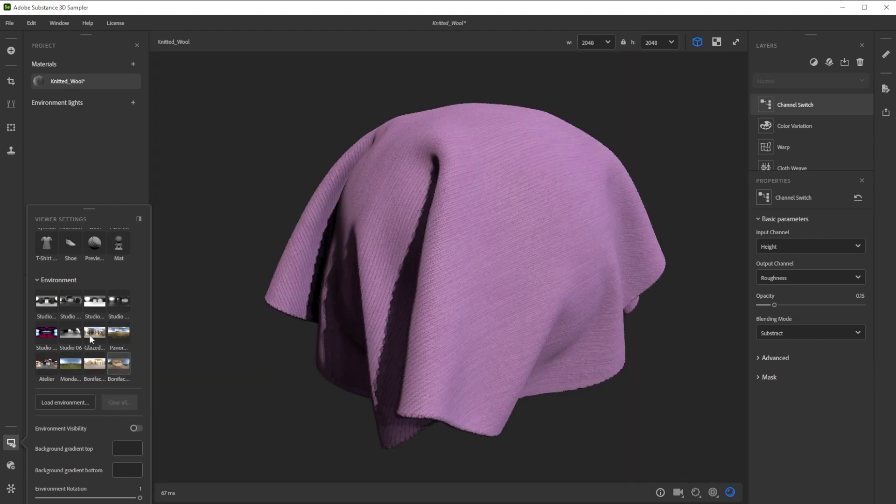
{"action": "left_click", "coordinate": [89, 334]}
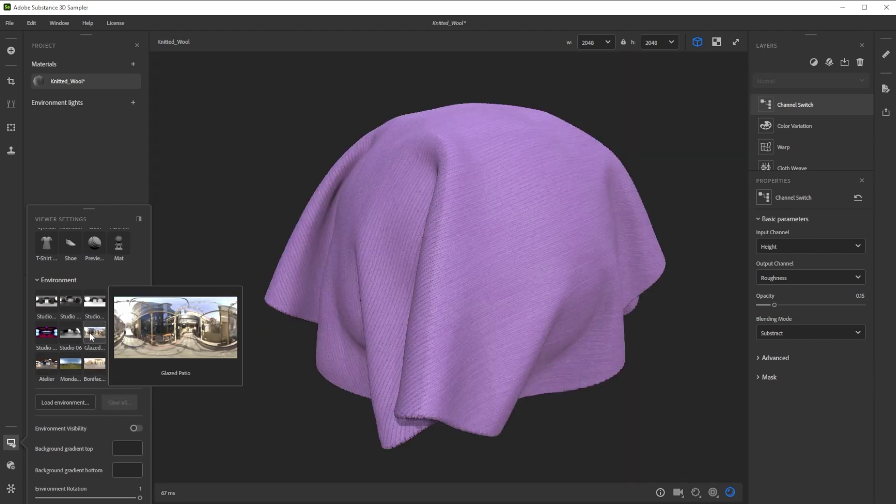
{"action": "left_click", "coordinate": [46, 364]}
{"action": "right_click_drag", "start_coordinate": [403, 330], "coordinate": [678, 292], "text": "shift"}
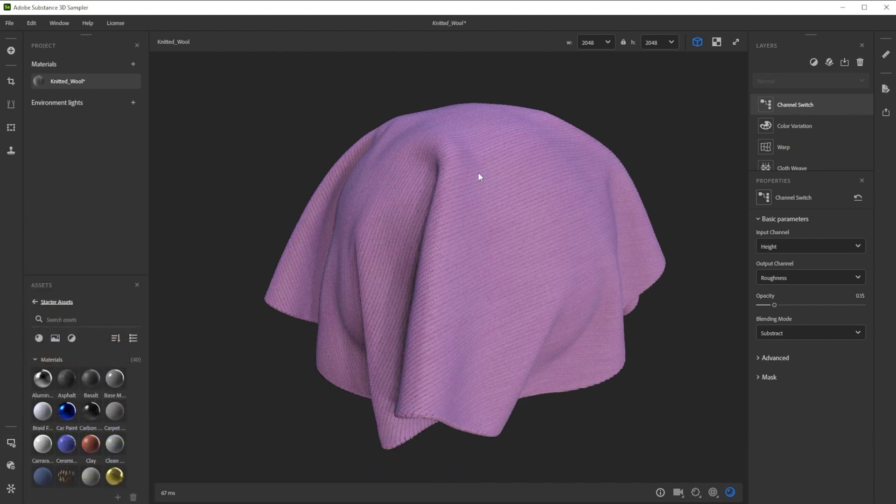
Save the project over the existing Knitted_Wool file.
{"action": "left_click", "coordinate": [9, 23]}
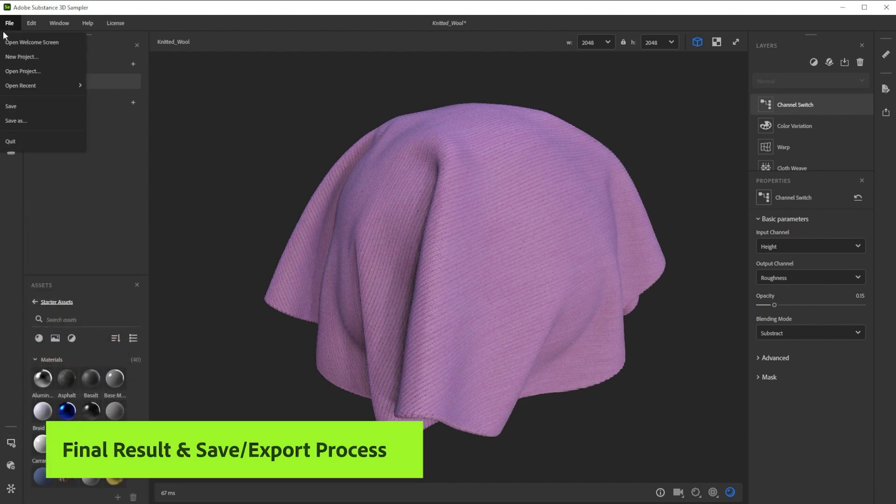
{"action": "left_click", "coordinate": [18, 123]}
{"action": "left_click", "coordinate": [117, 85]}
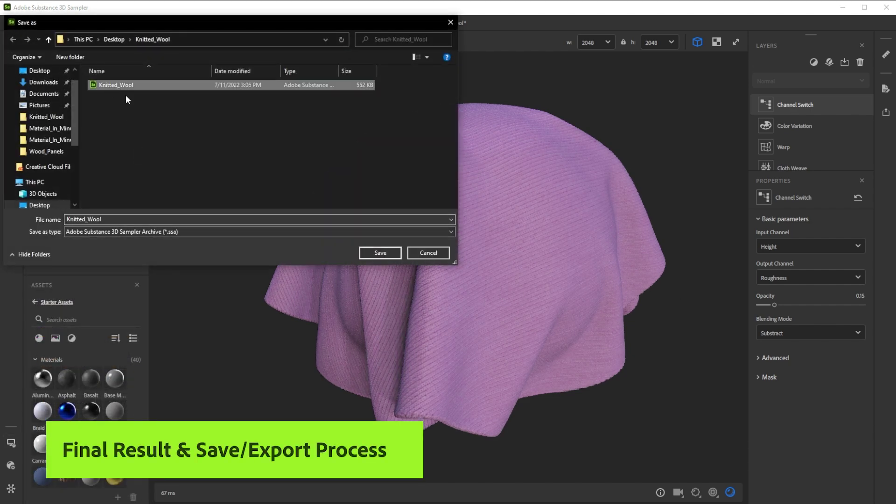
{"action": "left_click", "coordinate": [379, 253]}
{"action": "left_click", "coordinate": [474, 259]}
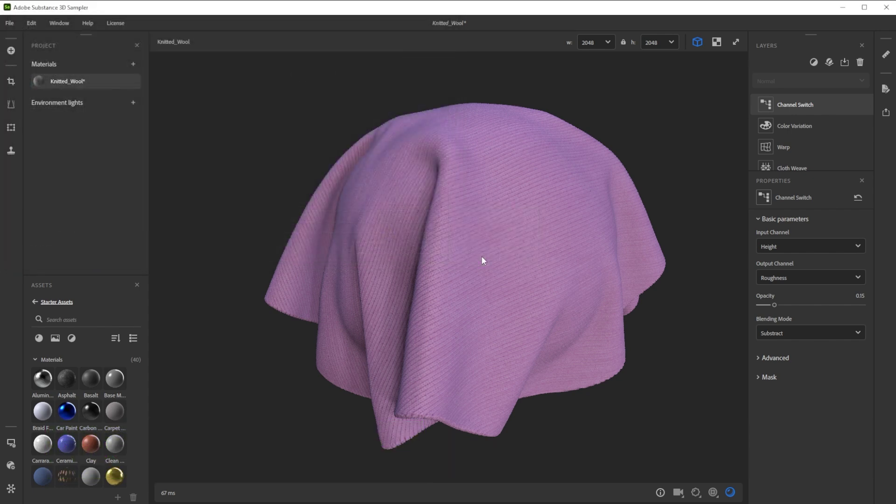
Send the material to Substance 3D Designer and export its maps as PNG.
{"action": "left_click", "coordinate": [886, 112]}
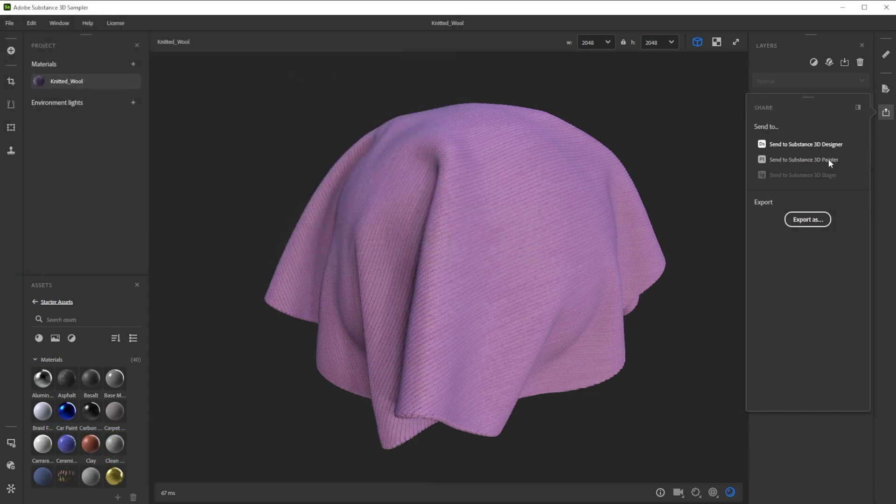
{"action": "left_click", "coordinate": [796, 145]}
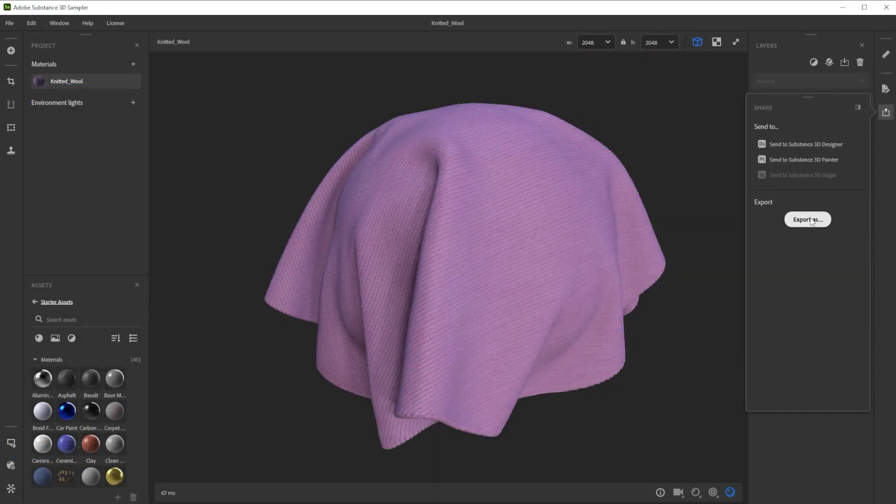
{"action": "left_click", "coordinate": [812, 220]}
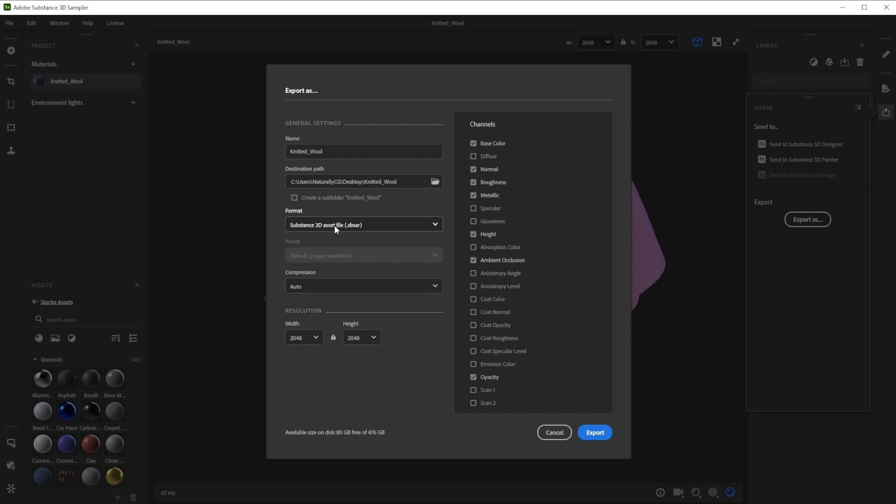
{"action": "left_click", "coordinate": [595, 432]}
{"action": "left_click", "coordinate": [363, 225]}
{"action": "left_click", "coordinate": [328, 303]}
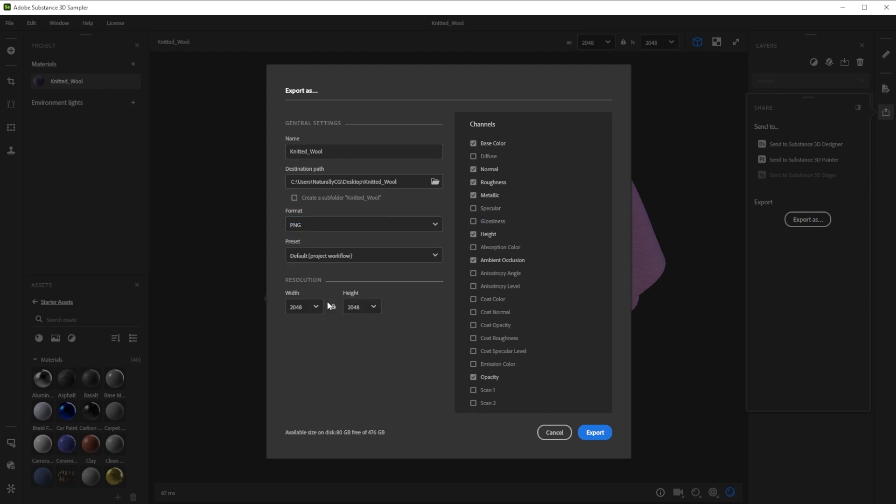
{"action": "left_click", "coordinate": [594, 432]}
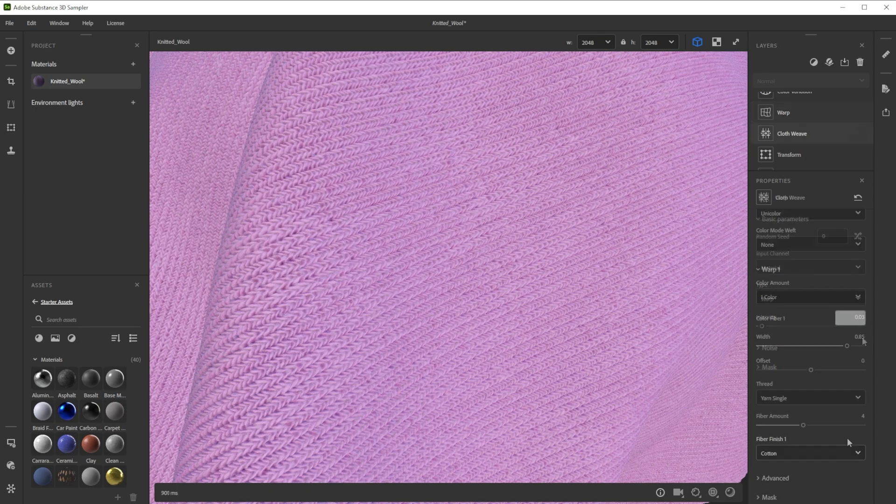
Set the Cloth Weave layer's thread type to Yarn Single.
{"action": "left_click", "coordinate": [833, 399]}
{"action": "left_click", "coordinate": [816, 445]}
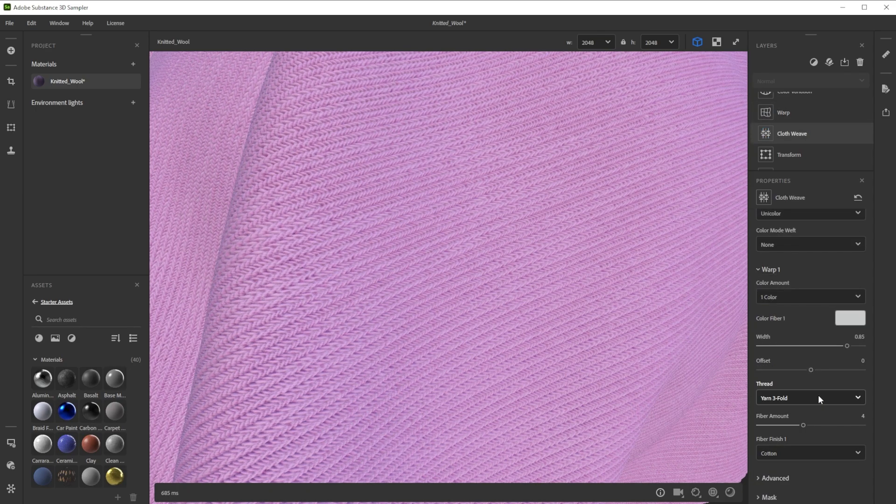
{"action": "left_click", "coordinate": [819, 395]}
{"action": "left_click", "coordinate": [816, 458]}
Raise the advanced Imperfection Intensity of the weave to 0.43.
{"action": "scroll", "coordinate": [817, 461], "scroll_direction": "down", "scroll_amount": 2}
{"action": "left_click", "coordinate": [817, 461]}
{"action": "left_click_drag", "start_coordinate": [784, 428], "coordinate": [804, 427]}
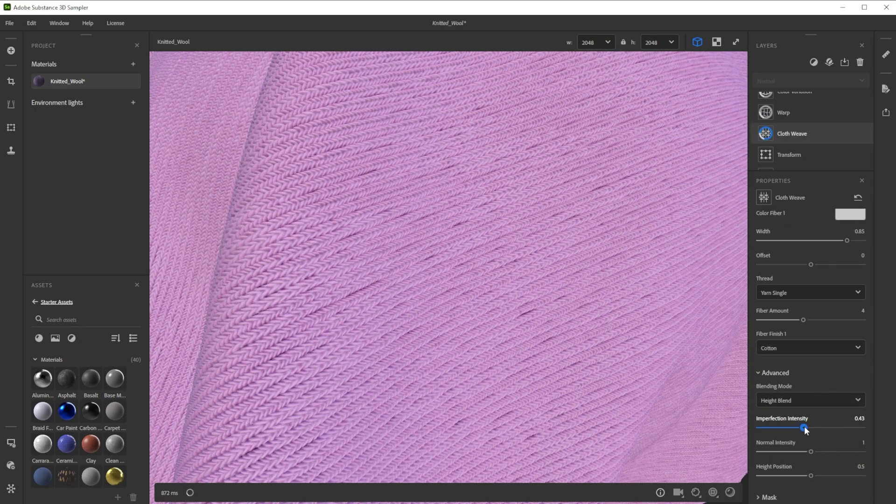